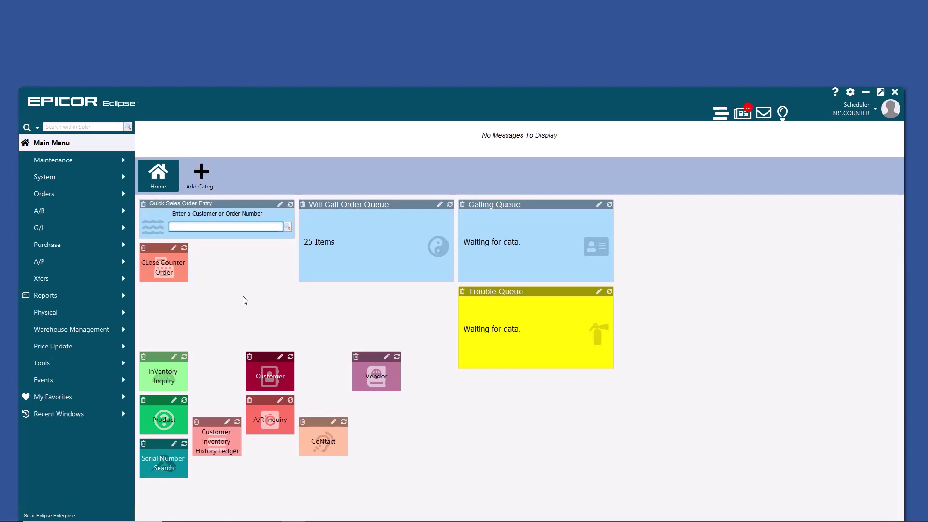
# Search 'cl te' to find customer eclipse test and create a new sales order for it.
pyautogui.write('cl te')
pyautogui.press('Return')
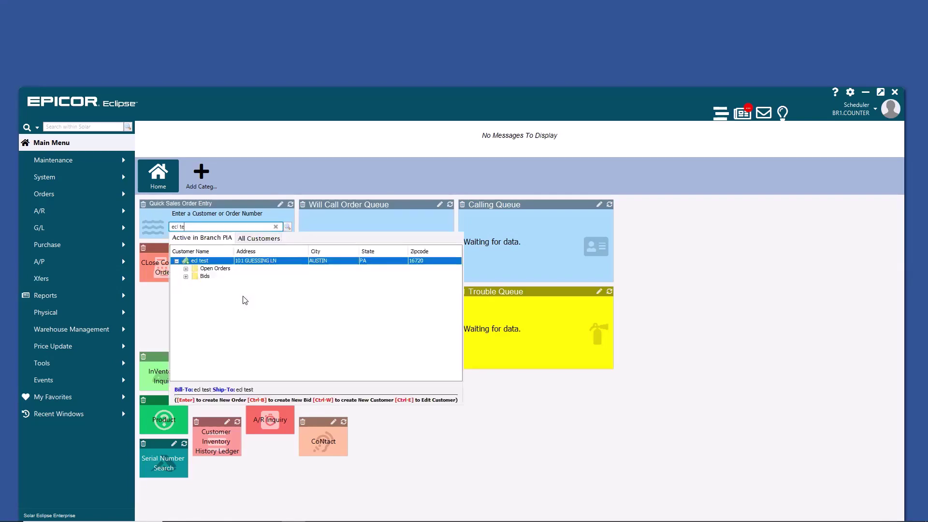
pyautogui.press('Return')
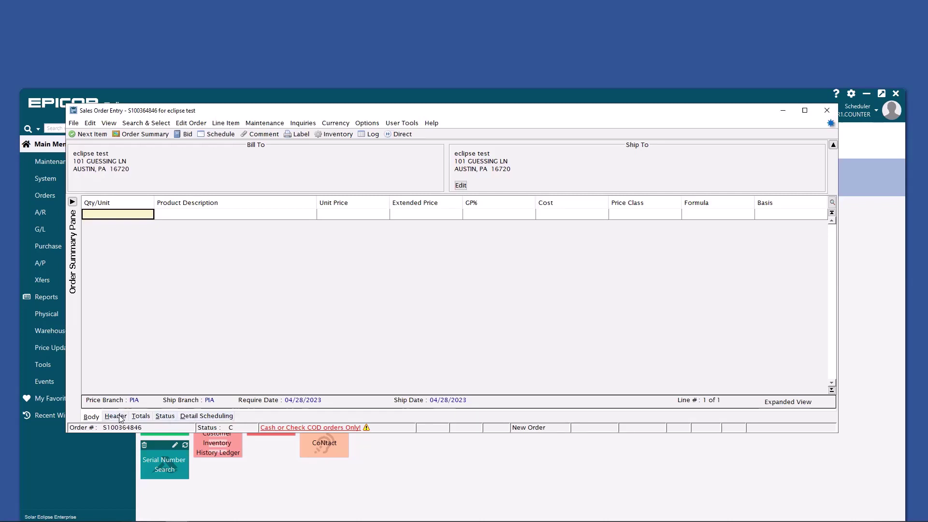
pyautogui.click(72, 201)
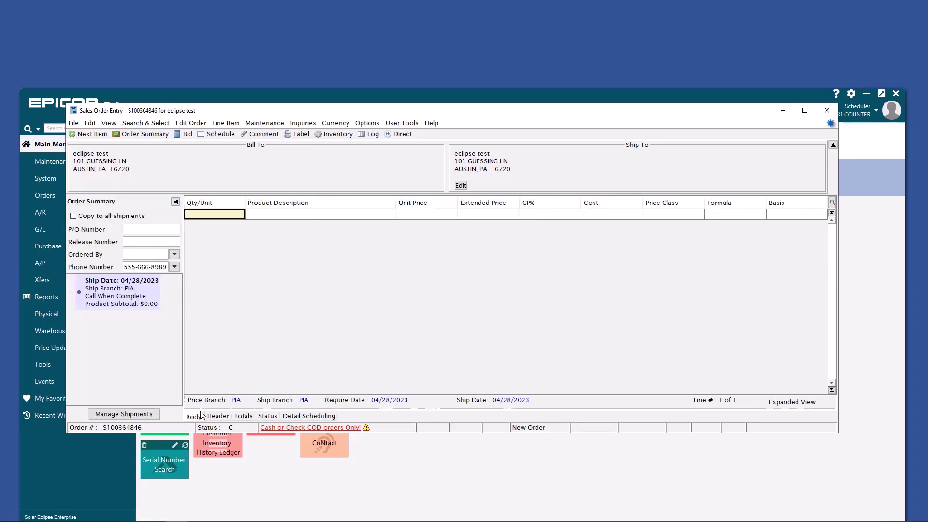
pyautogui.click(224, 416)
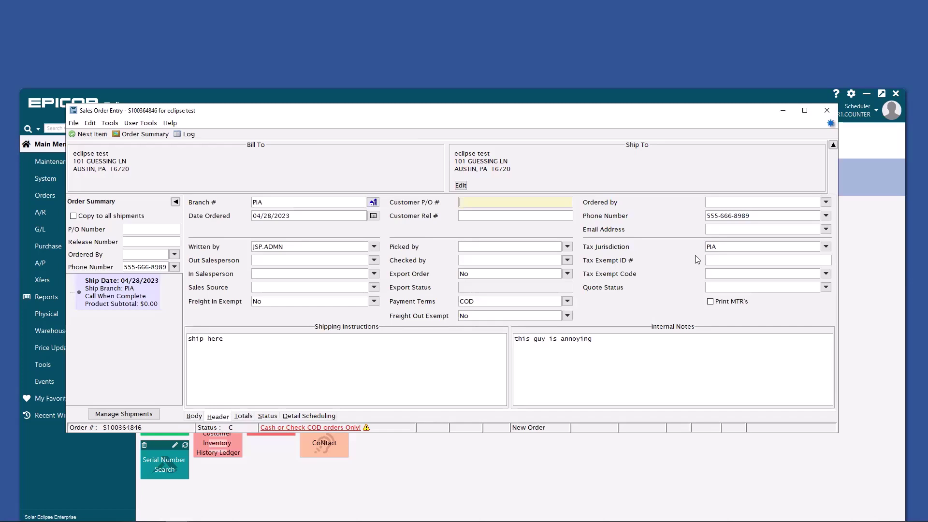
pyautogui.click(726, 260)
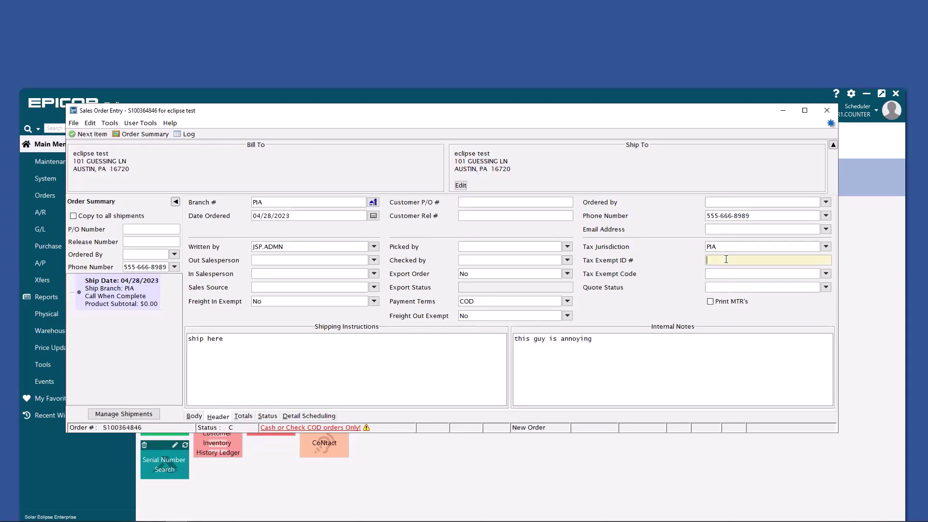
pyautogui.click(826, 274)
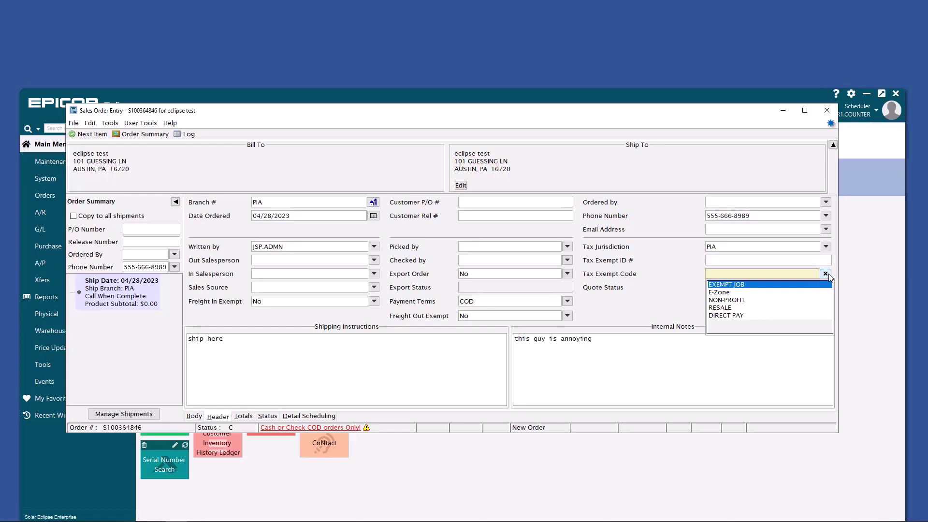
pyautogui.click(827, 274)
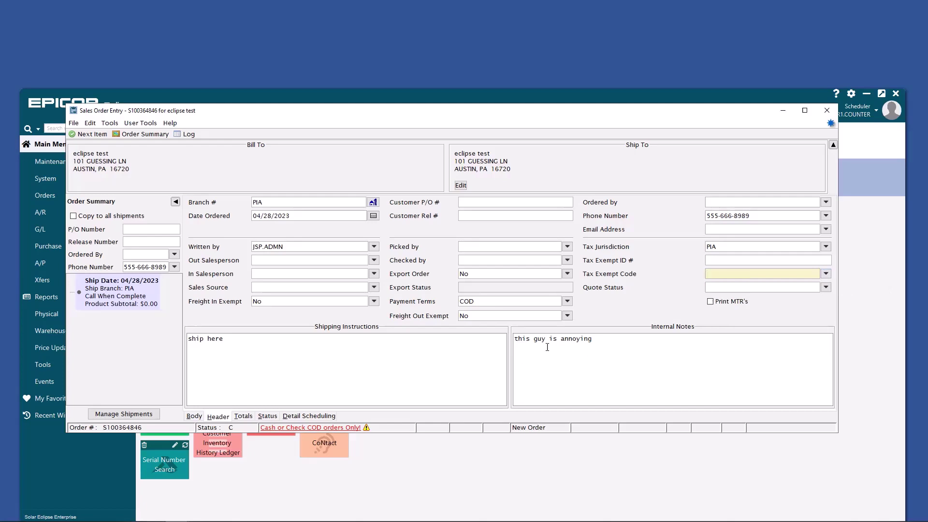
pyautogui.click(320, 343)
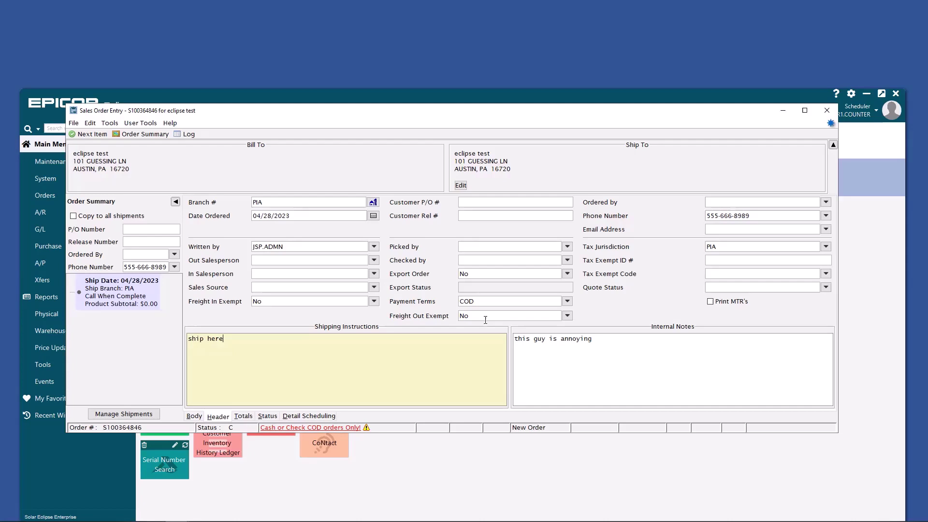
# Add line 1: quantity 1 of MEG GREEN 1/2" TAPE, found by searching 'me gr 12'.
pyautogui.click(194, 417)
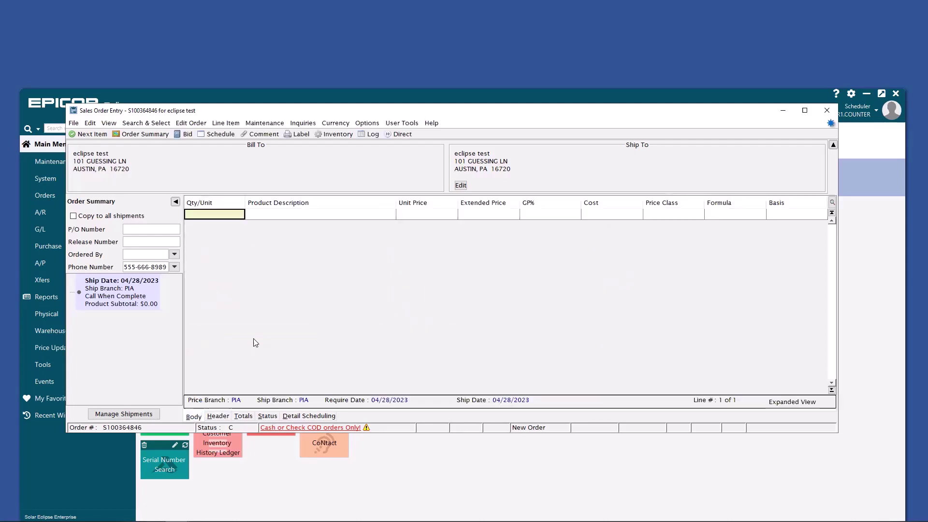
pyautogui.write('1')
pyautogui.press('Tab')
pyautogui.write('me ')
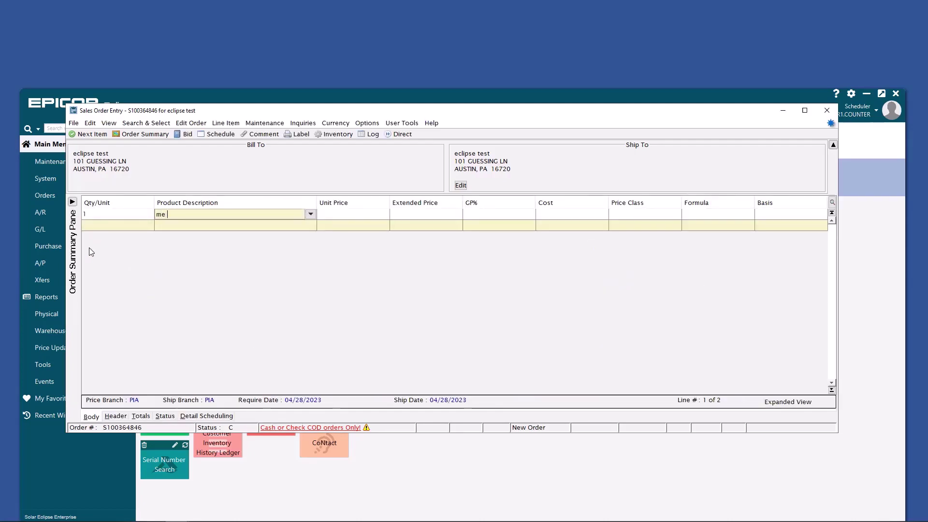
pyautogui.write('gr 12')
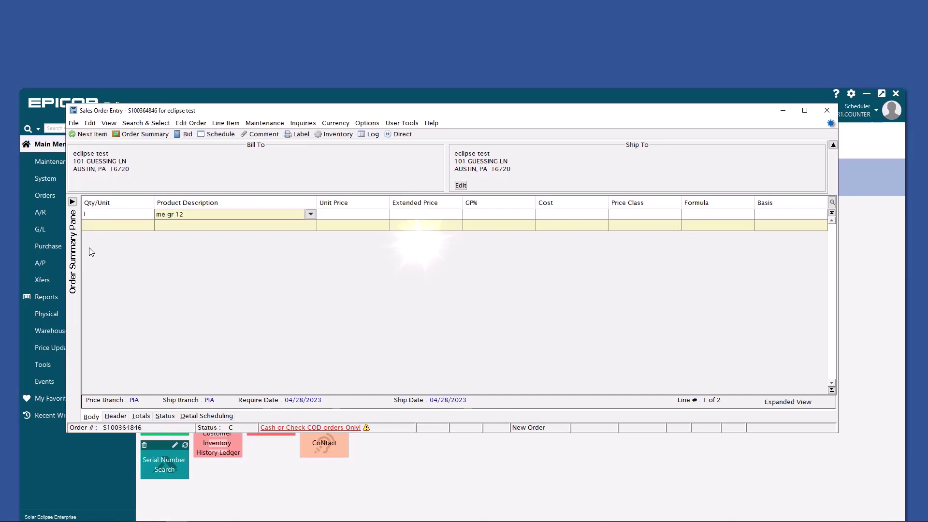
pyautogui.press('Return')
pyautogui.press('Down')
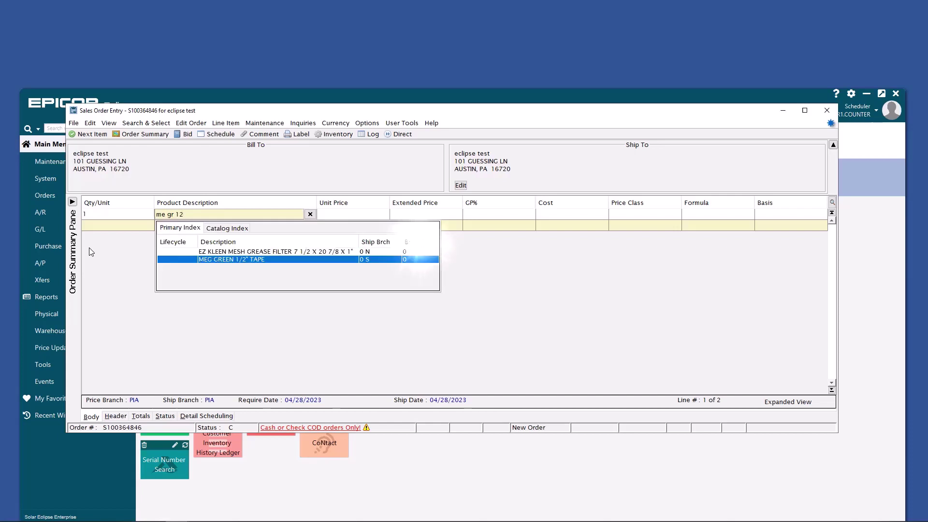
pyautogui.press('Return')
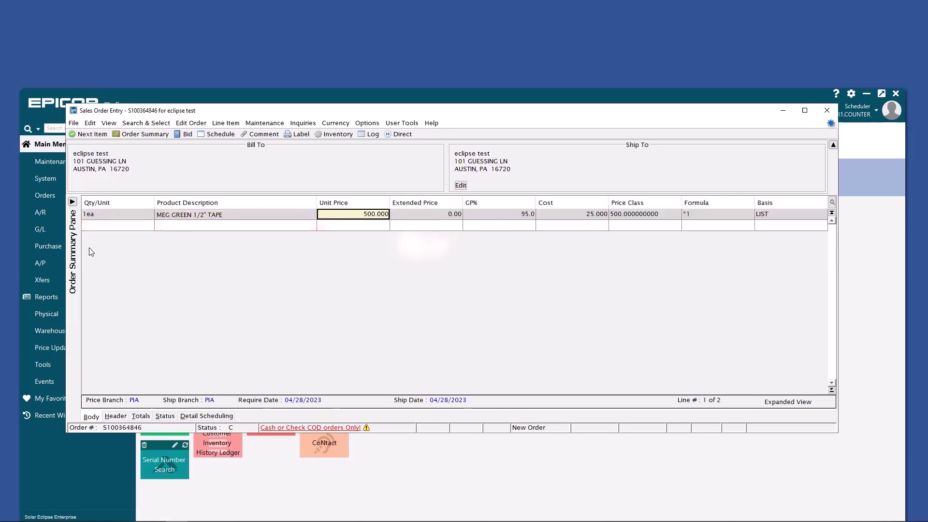
# Add line 2: quantity 1 of CH1 CRETE-HEAT MODULAR PANELS R-6 at 88.000.
pyautogui.press('Return')
pyautogui.press('Return')
pyautogui.write('ch1')
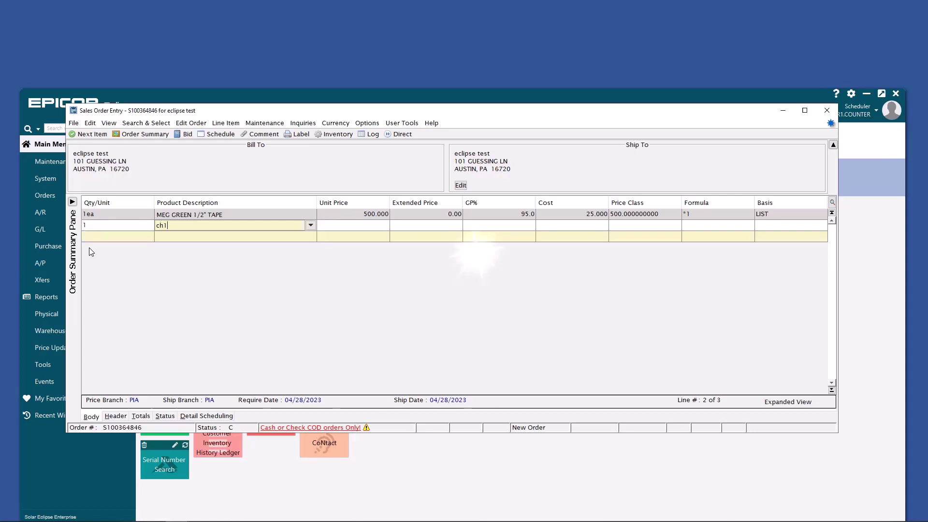
pyautogui.press('Return')
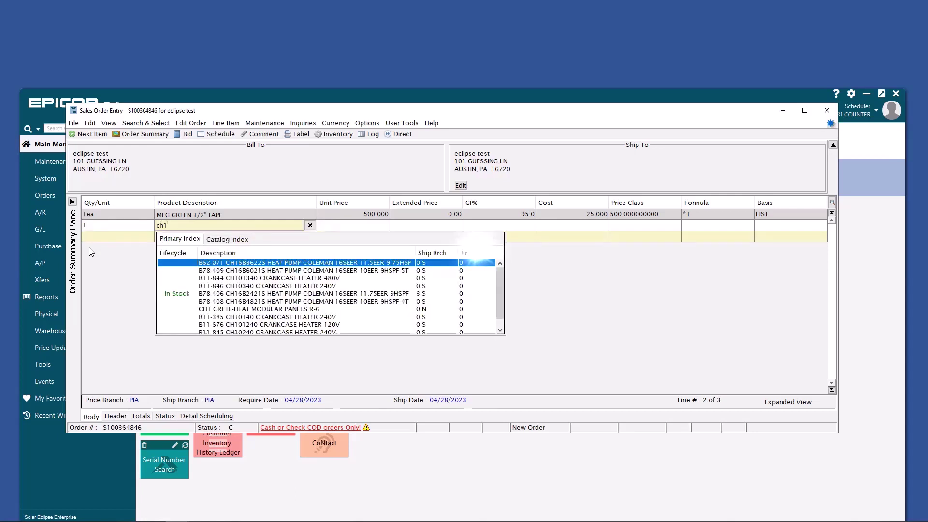
pyautogui.press('Down')
pyautogui.press('Down')
pyautogui.press('Down')
pyautogui.press('Down')
pyautogui.press('Down')
pyautogui.press('Down')
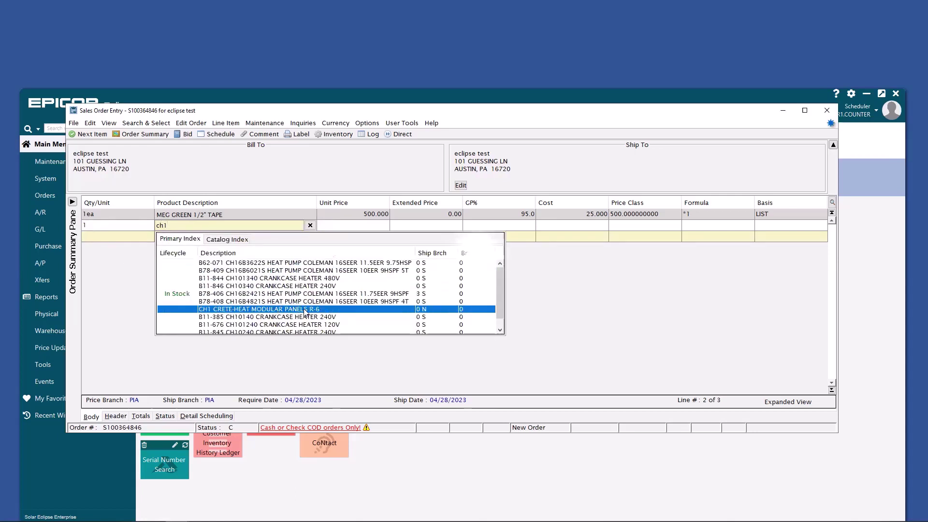
pyautogui.press('Up')
pyautogui.press('Up')
pyautogui.press('Up')
pyautogui.press('Up')
pyautogui.press('Up')
pyautogui.press('Up')
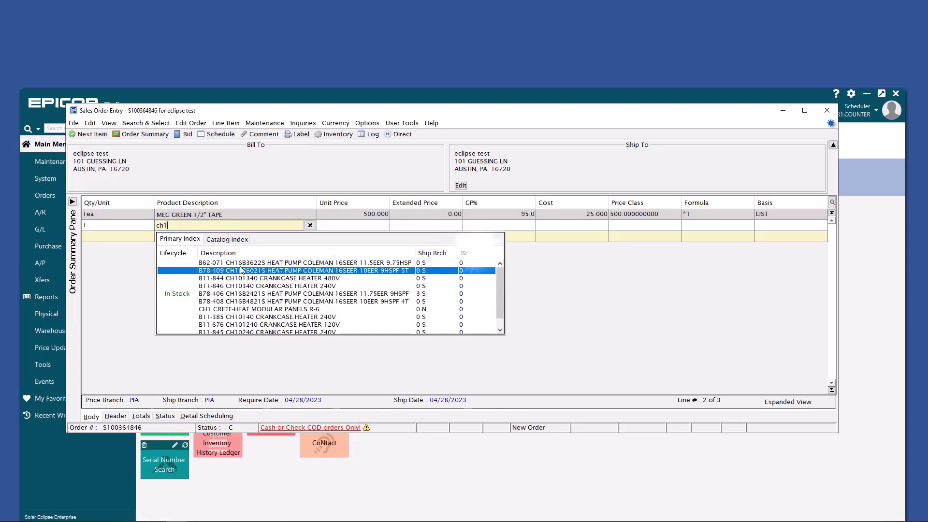
pyautogui.press('Down')
pyautogui.press('Down')
pyautogui.press('Down')
pyautogui.press('Down')
pyautogui.press('Down')
pyautogui.press('Down')
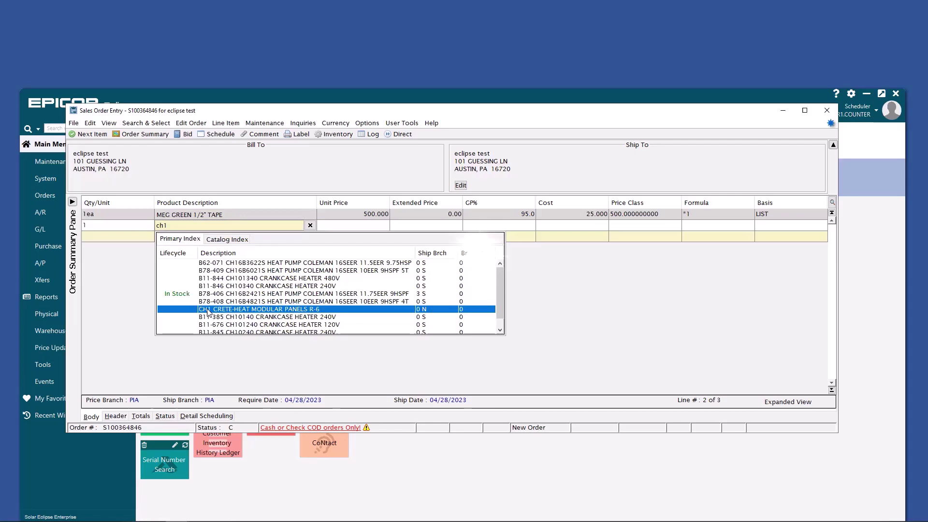
pyautogui.scroll(-1, 207, 312)
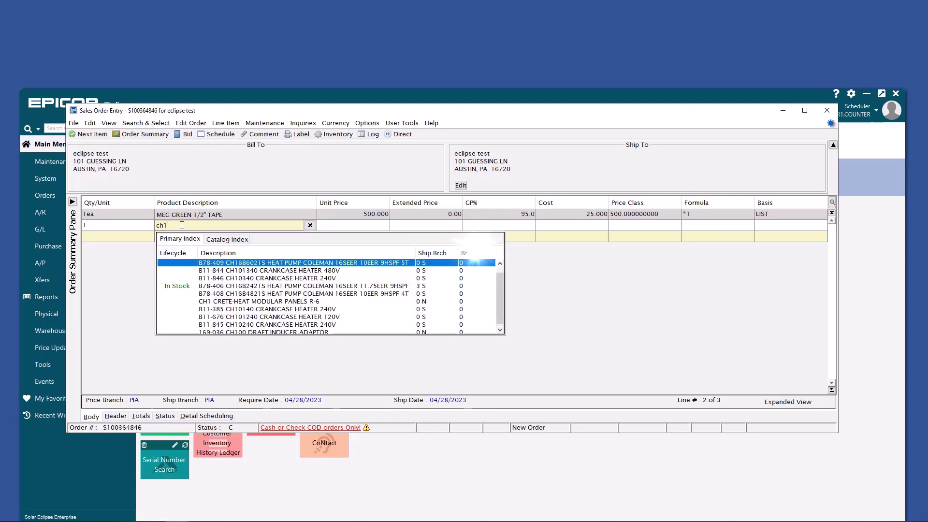
pyautogui.write('.')
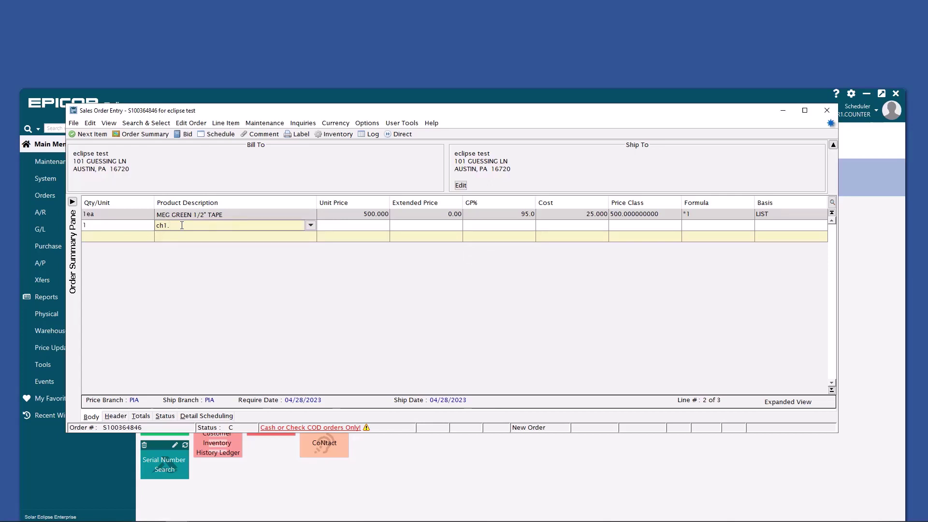
pyautogui.press('Return')
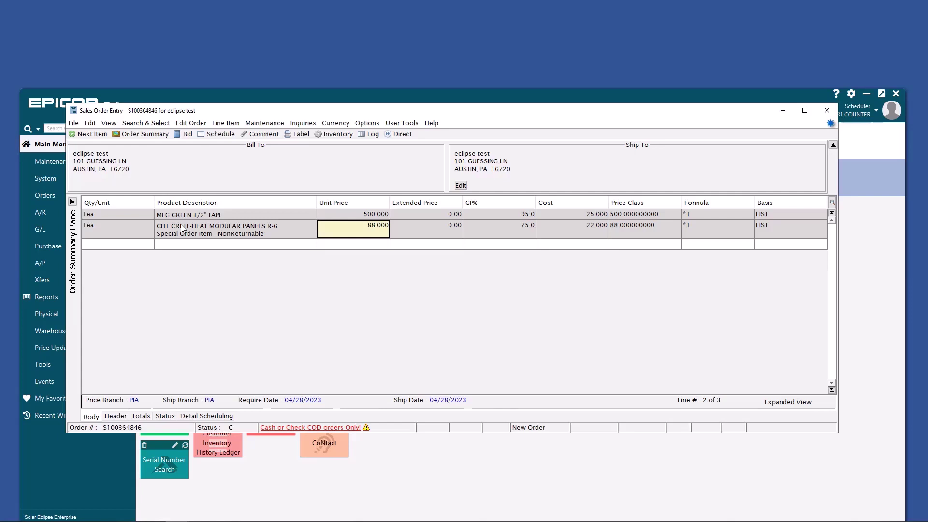
# Enter quantity 1 and '.1234' on line 3, then show totals: subtotal 588.00, total 640.92.
pyautogui.press('Return')
pyautogui.write('1')
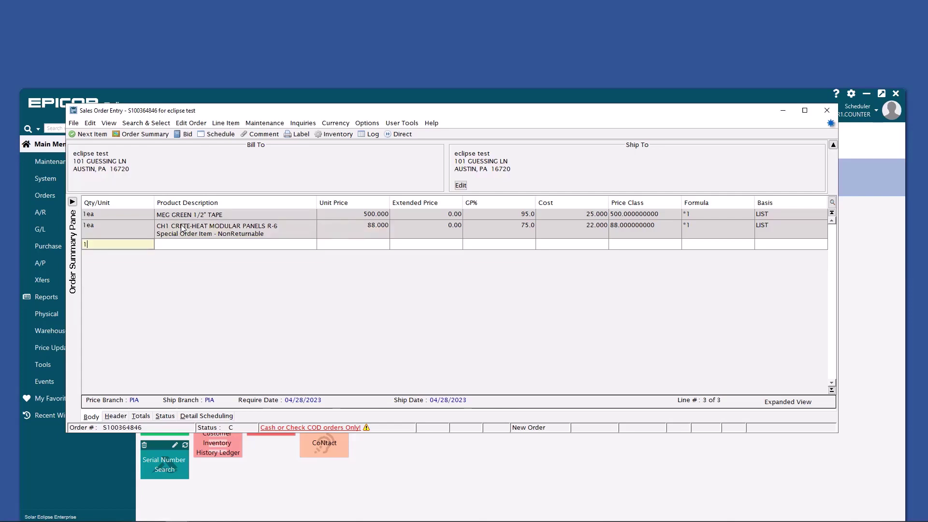
pyautogui.press('Return')
pyautogui.write('.1234')
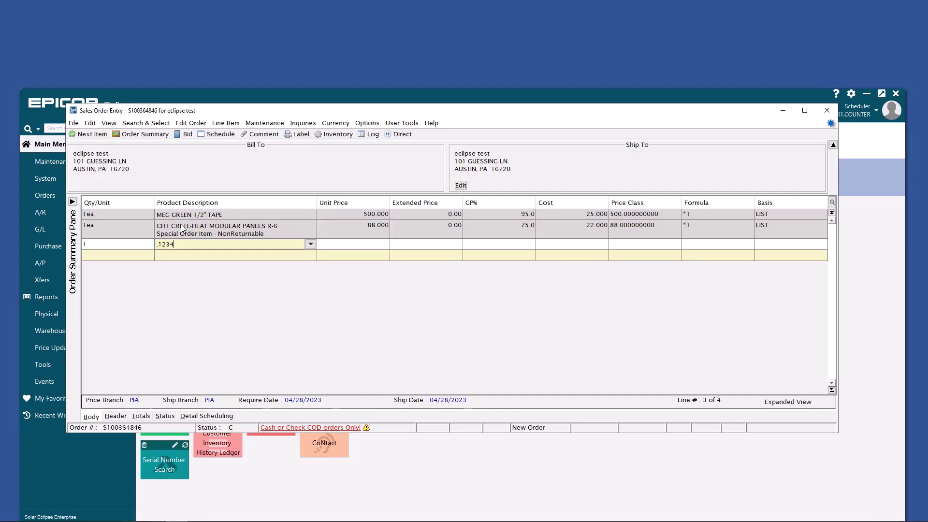
pyautogui.hotkey('alt', 't')
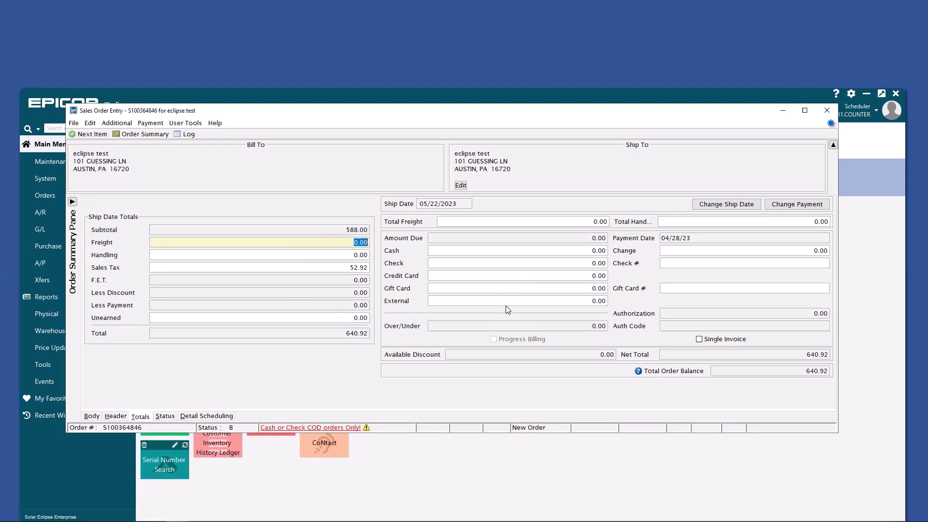
# On the Status tab, set the order status to Bid.
pyautogui.click(165, 417)
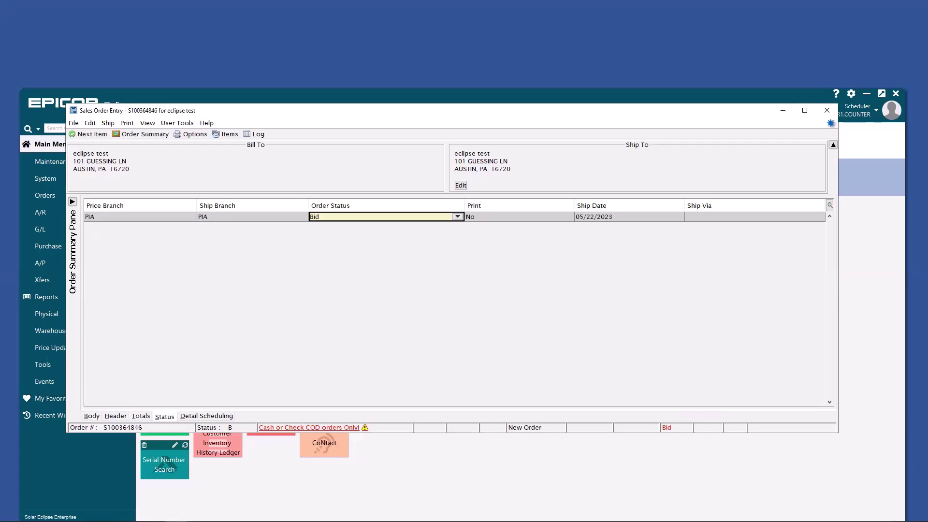
pyautogui.click(194, 134)
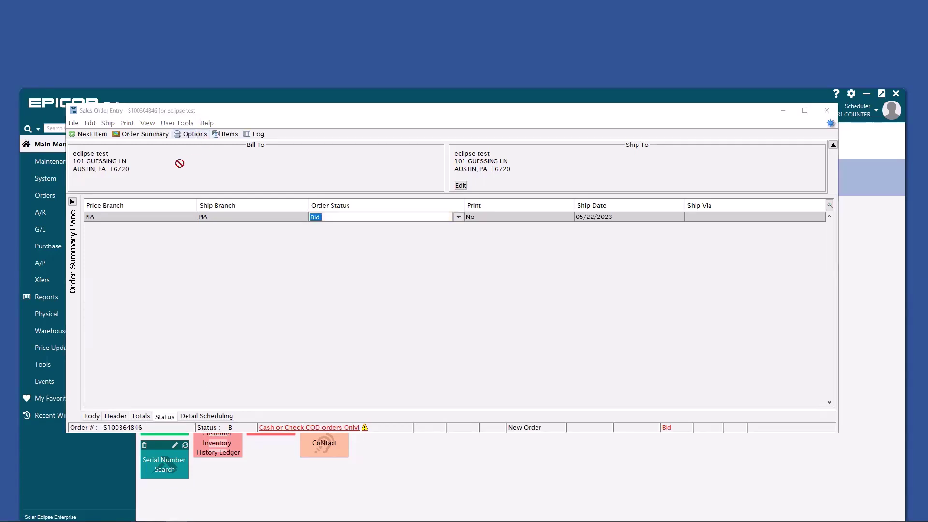
pyautogui.click(460, 228)
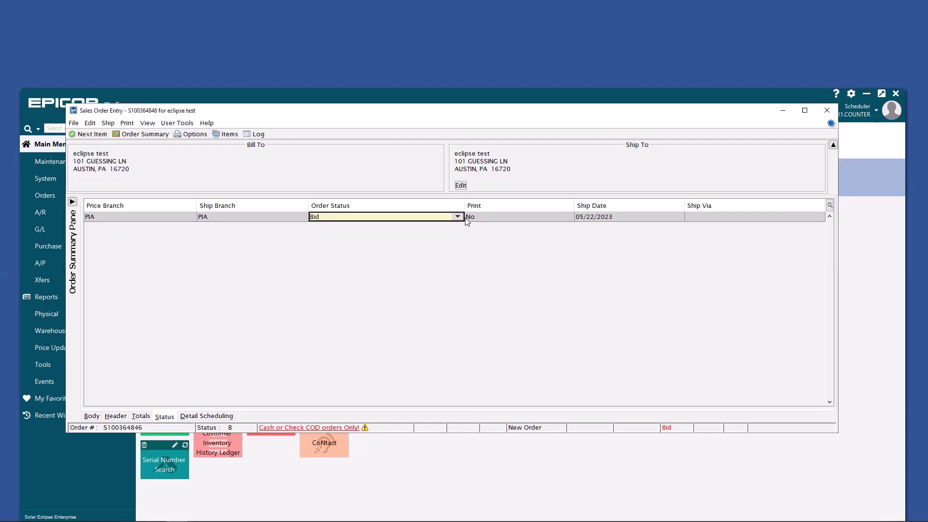
pyautogui.click(460, 218)
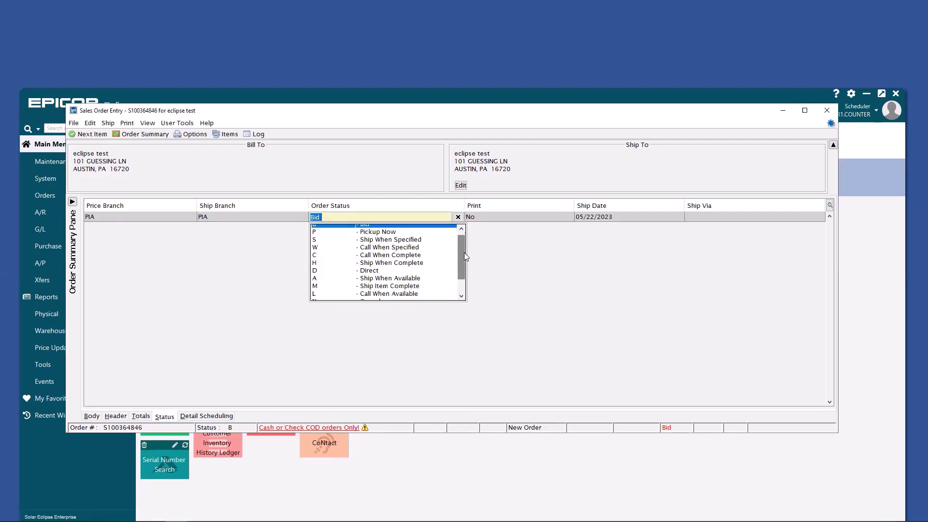
pyautogui.click(462, 234)
# Set the order's Ship Via to WILL CALL.
pyautogui.click(735, 217)
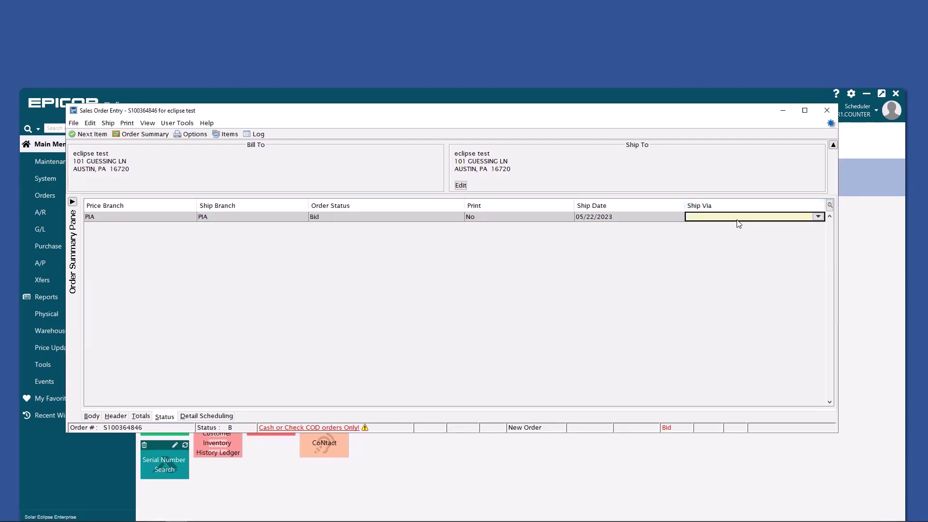
pyautogui.write('wil cal')
pyautogui.press('Return')
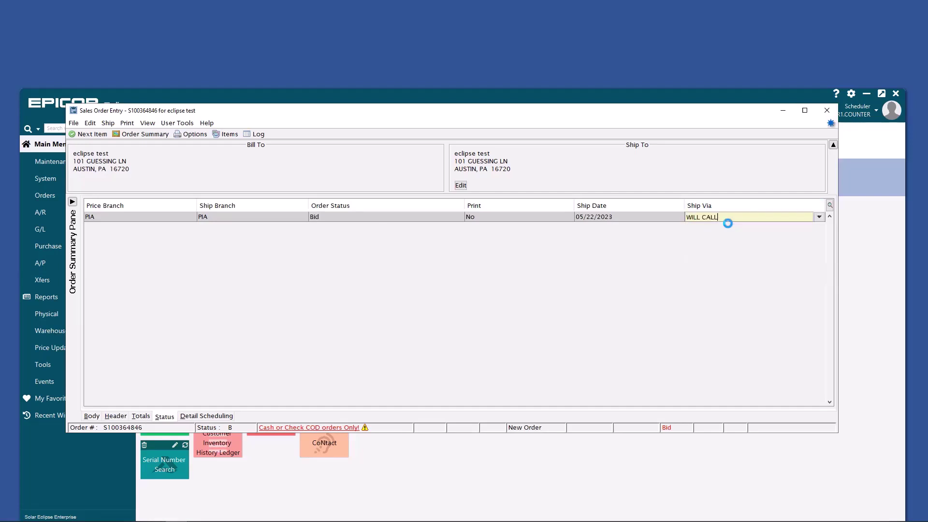
pyautogui.click(387, 216)
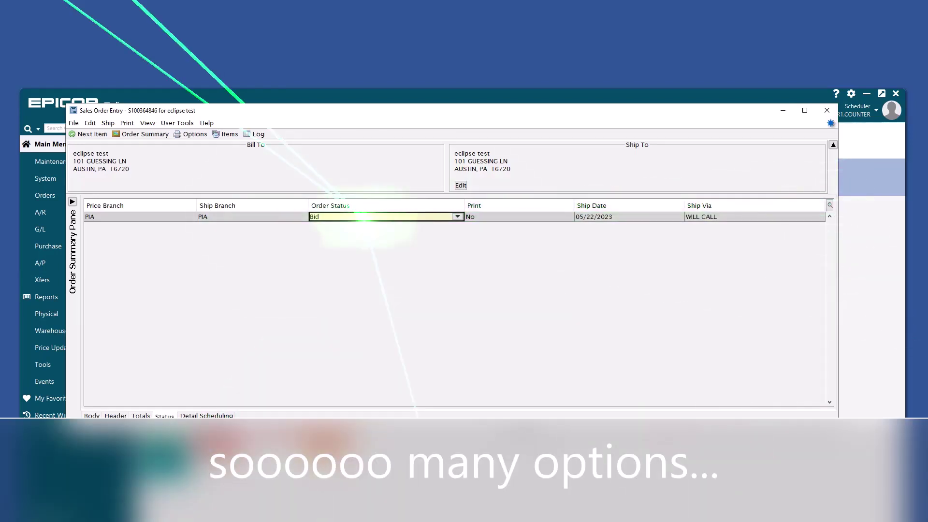
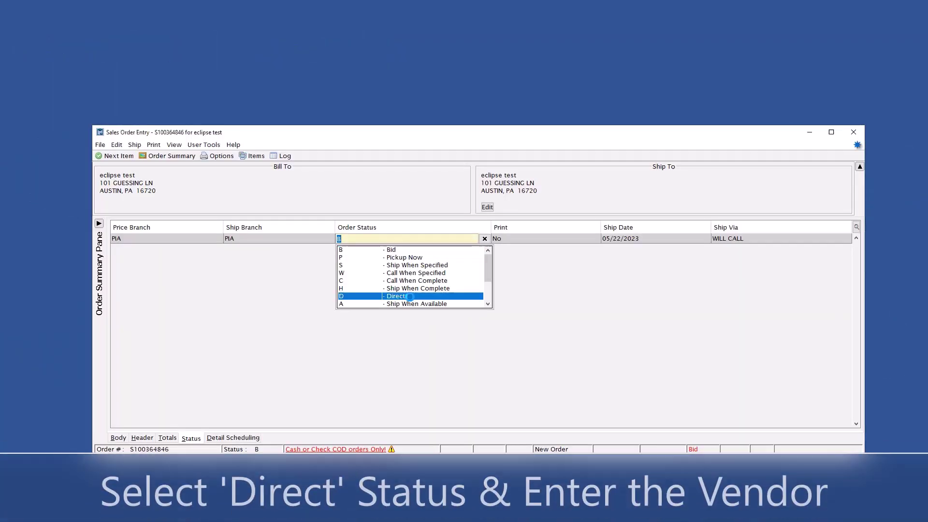
# Set the order status to D - Direct with MEGTOWN - TEST as the ship-from vendor.
pyautogui.click(450, 293)
pyautogui.write('m')
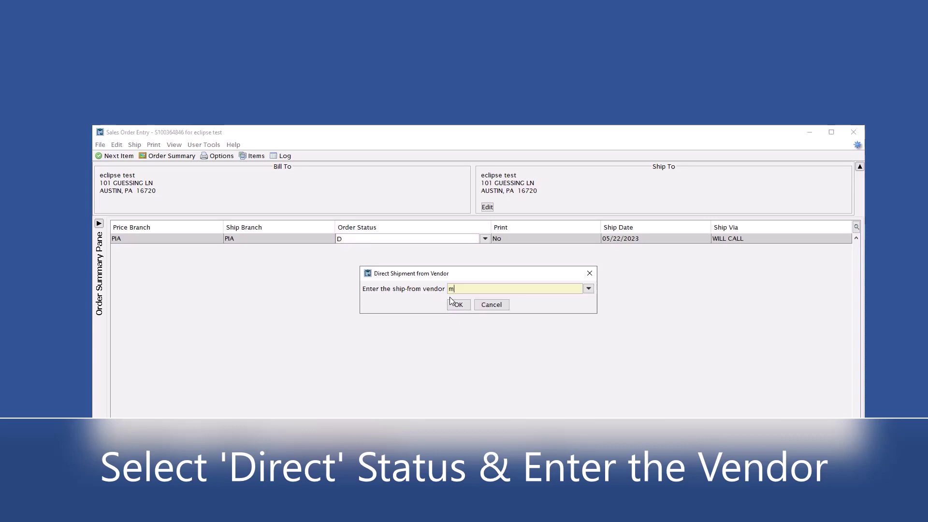
pyautogui.write('eg')
pyautogui.press('Tab')
pyautogui.click(450, 300)
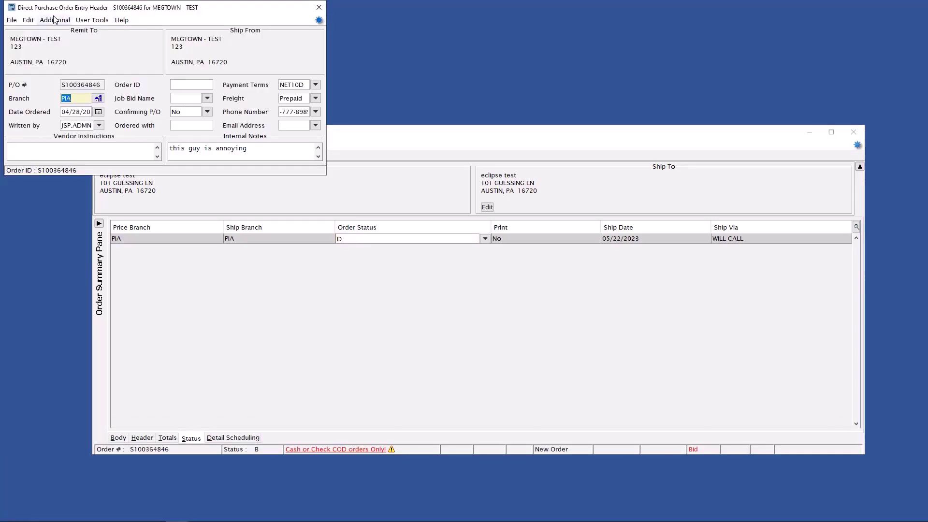
# Paste 'do not include a priced packing slip!' into the direct PO's Vendor Instructions.
pyautogui.click(196, 153)
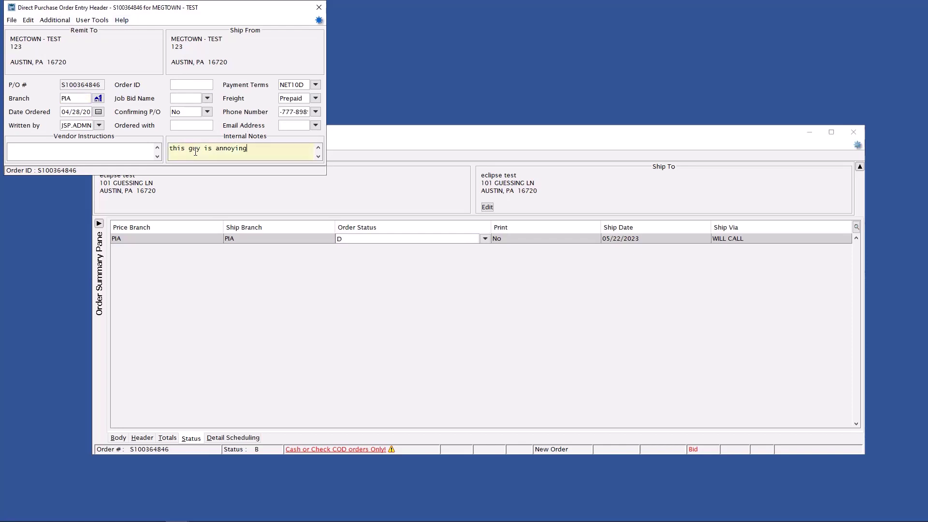
pyautogui.click(96, 154)
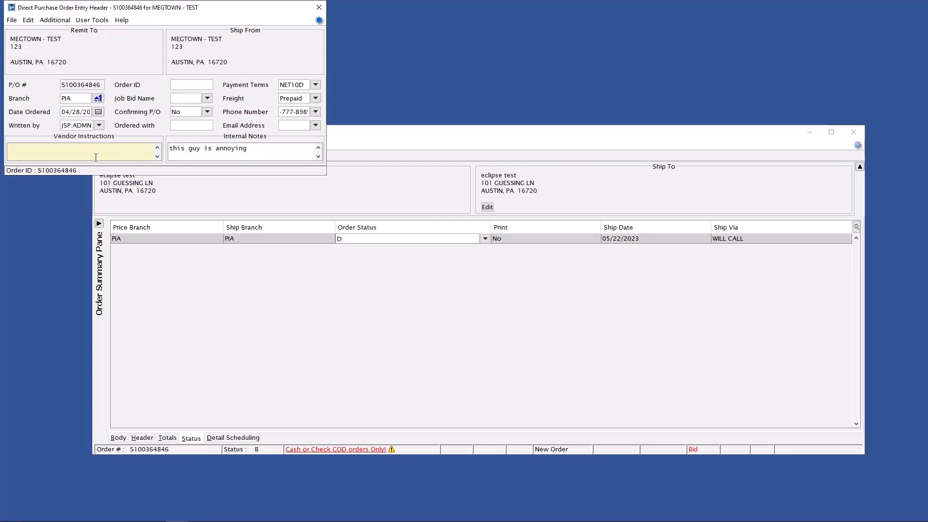
pyautogui.write('do not include a priced packing slip!')
# Save the direct PO header, then review the order header and the MEGTOWN - TEST PO header.
pyautogui.click(319, 7)
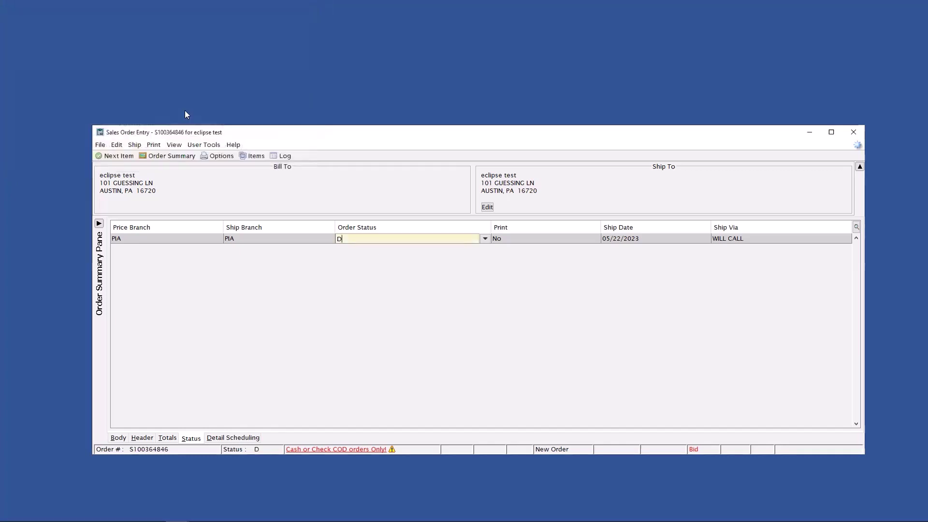
pyautogui.click(140, 438)
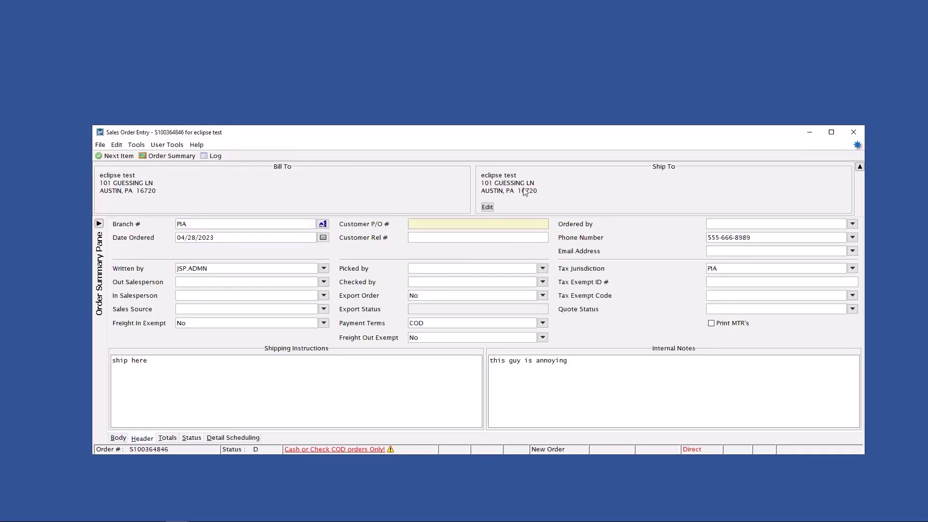
pyautogui.click(191, 438)
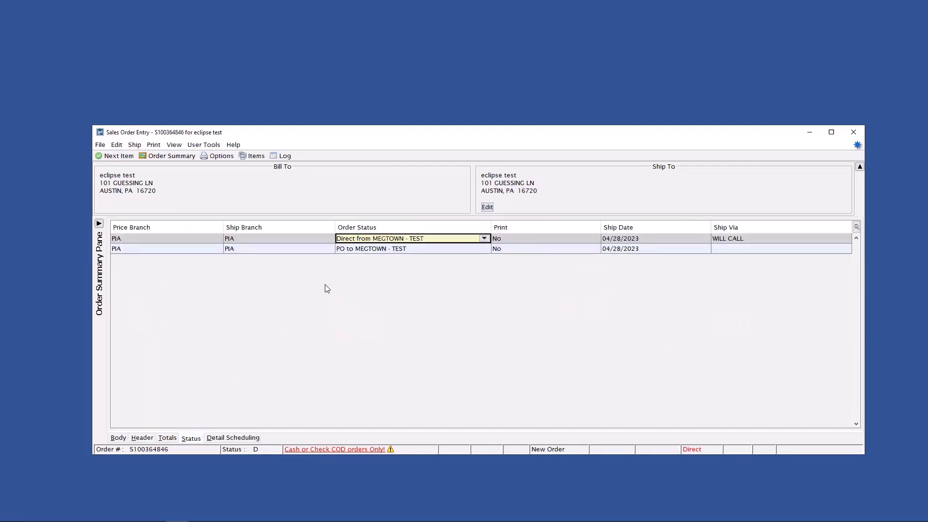
pyautogui.click(367, 249)
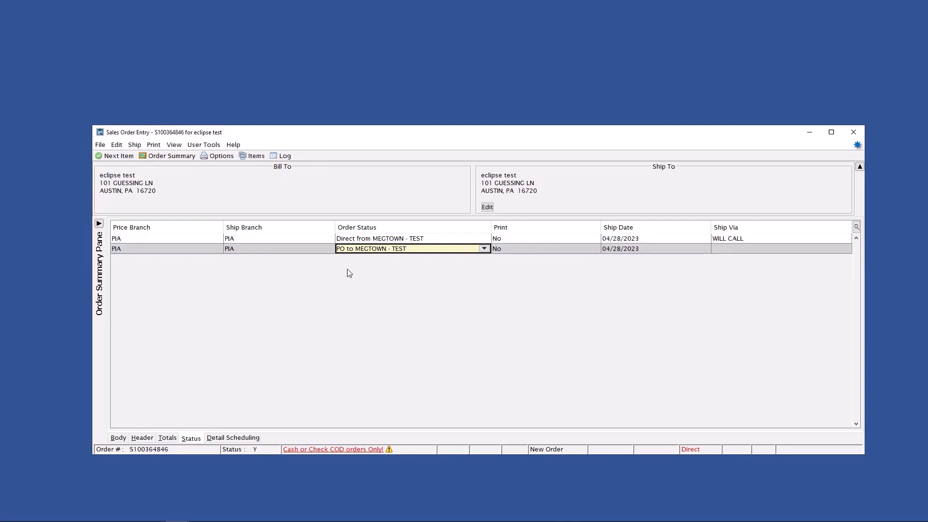
pyautogui.click(145, 438)
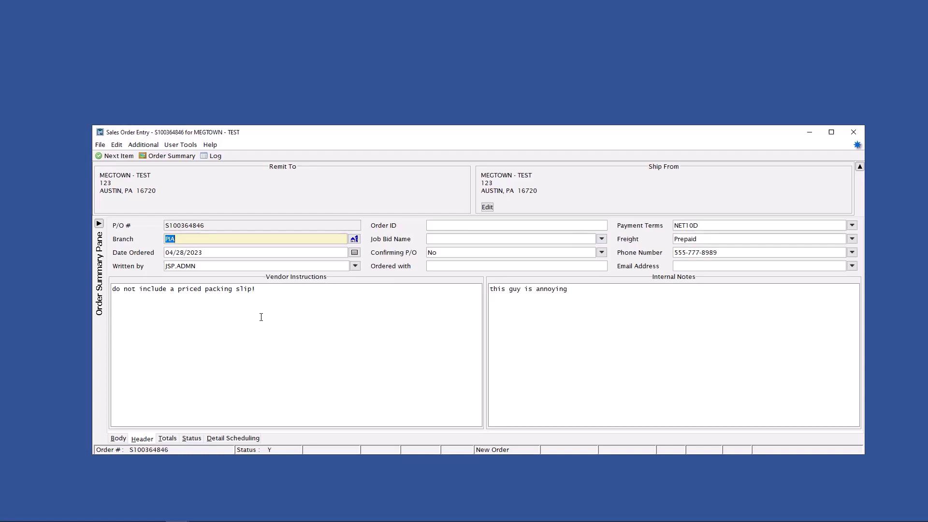
pyautogui.click(192, 438)
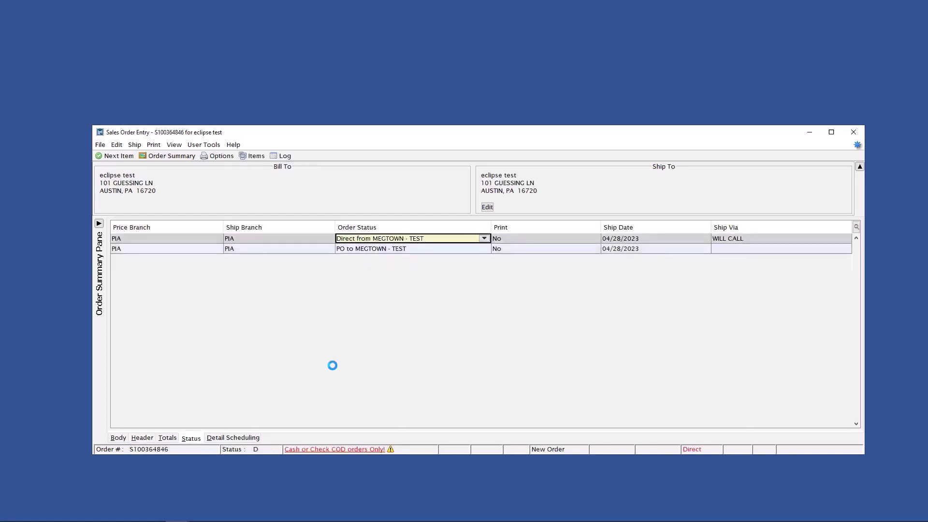
pyautogui.click(383, 249)
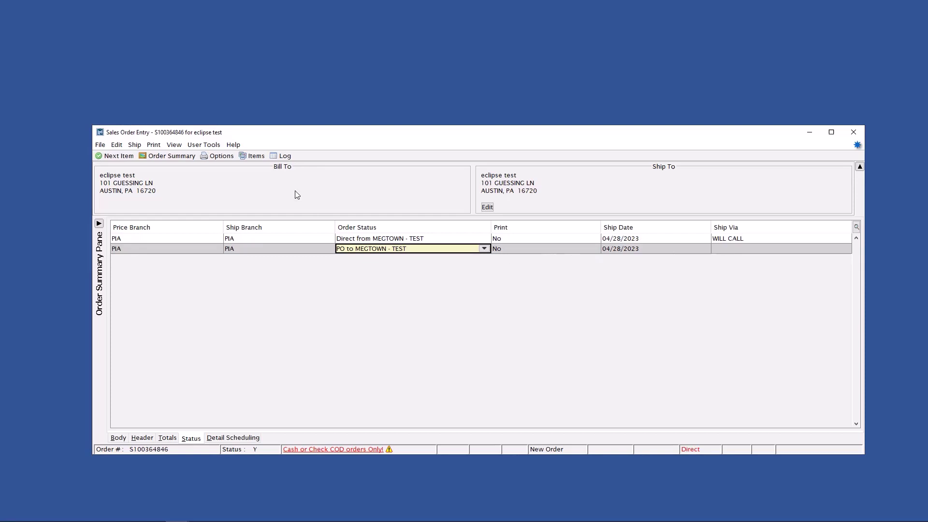
# Cancel reprinting and give the PO line UPS GROUND ship via, keeping WILL CALL on the Direct line.
pyautogui.click(217, 156)
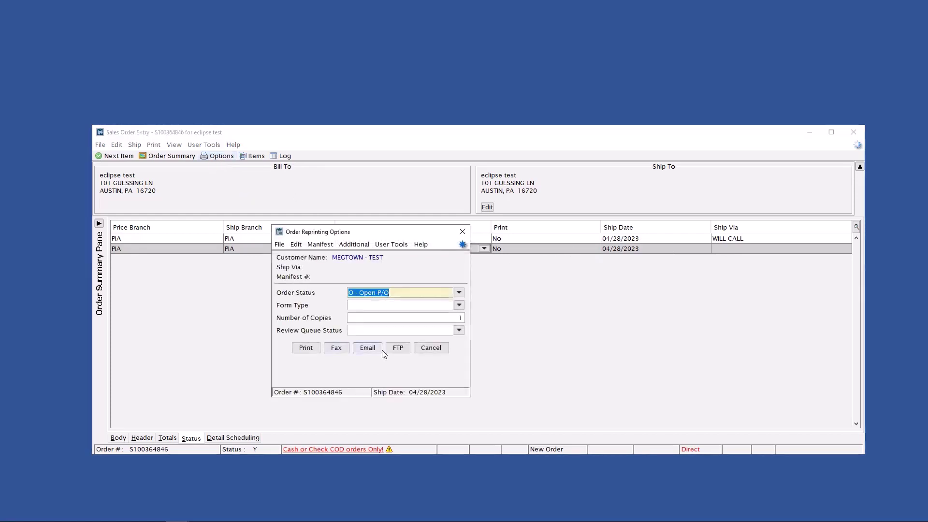
pyautogui.click(430, 348)
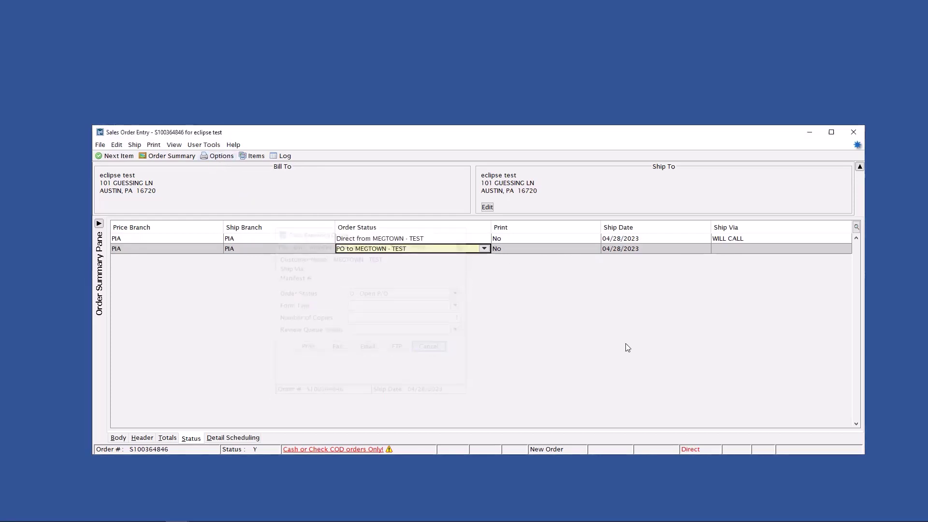
pyautogui.click(727, 250)
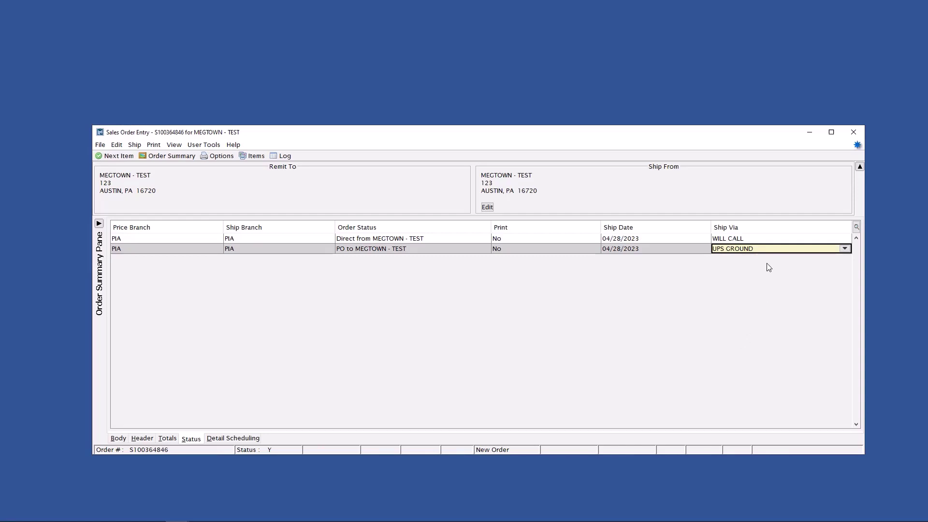
pyautogui.click(732, 240)
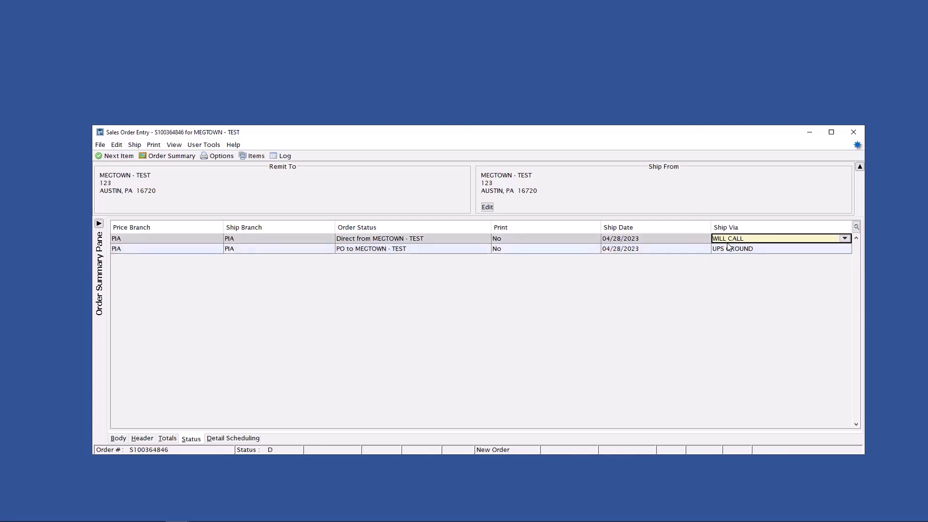
pyautogui.click(731, 249)
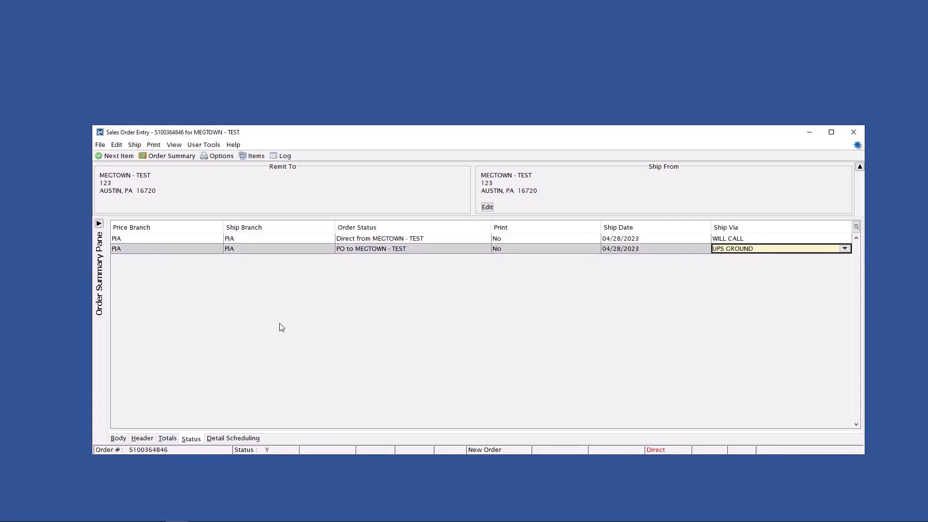
pyautogui.click(168, 438)
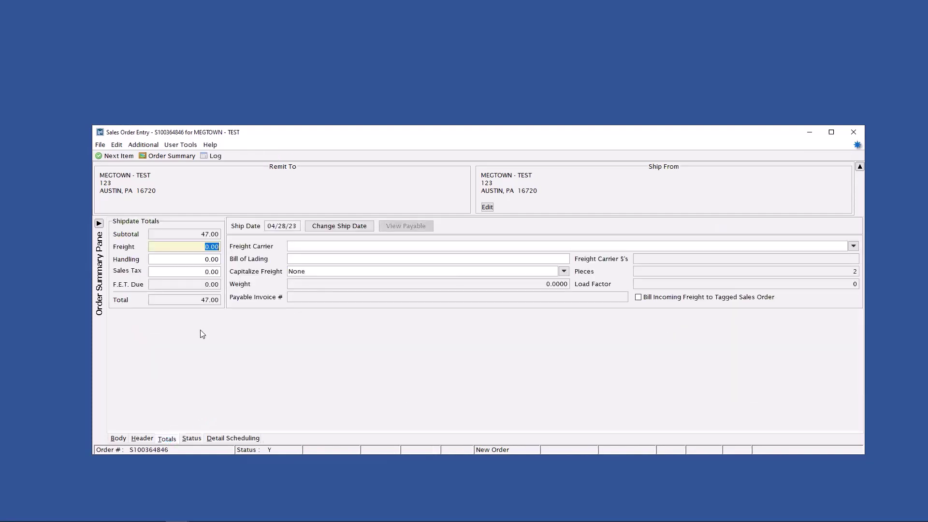
pyautogui.click(191, 438)
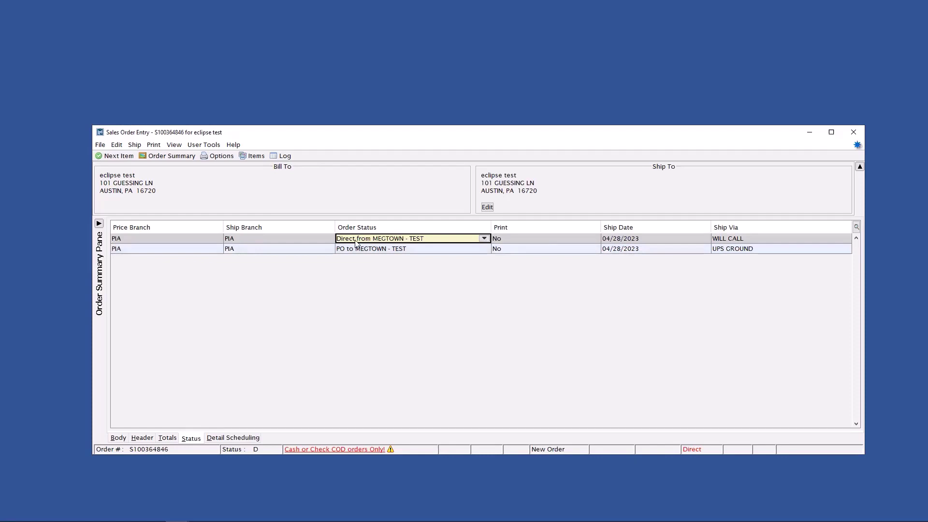
pyautogui.click(169, 437)
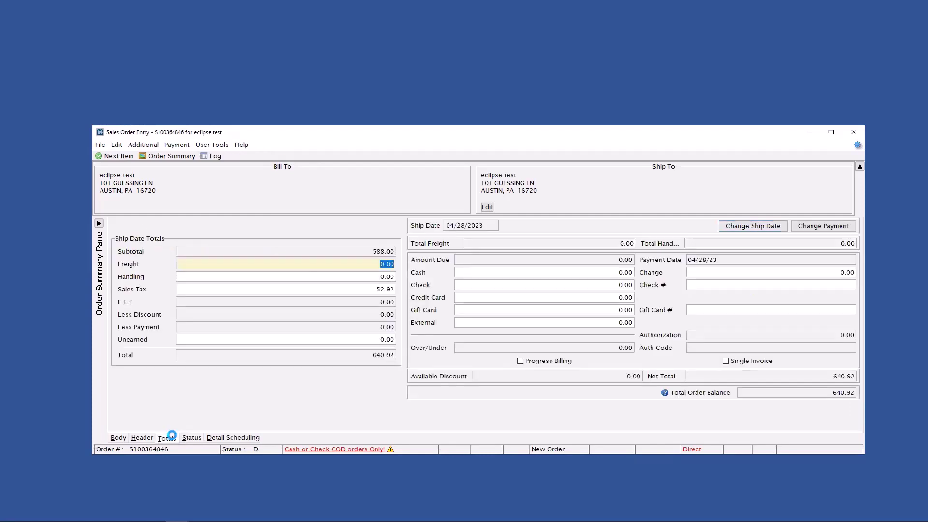
pyautogui.click(190, 438)
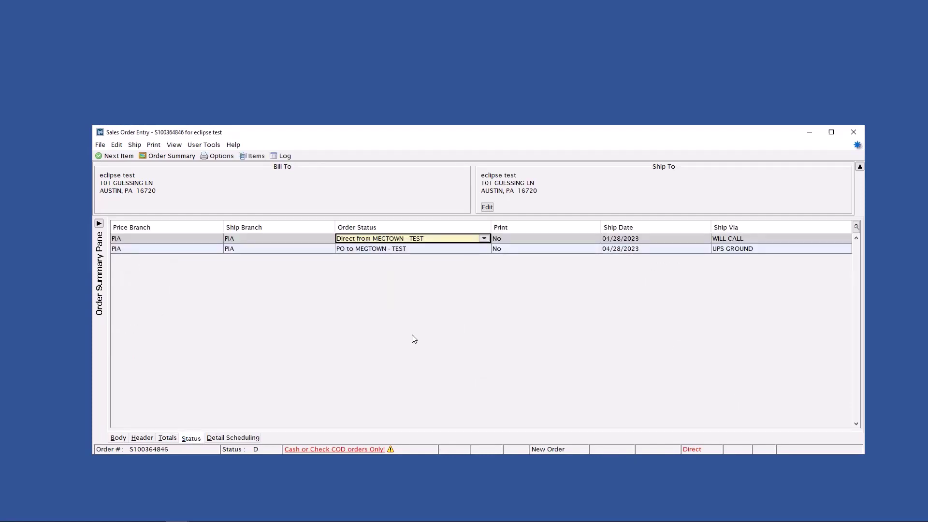